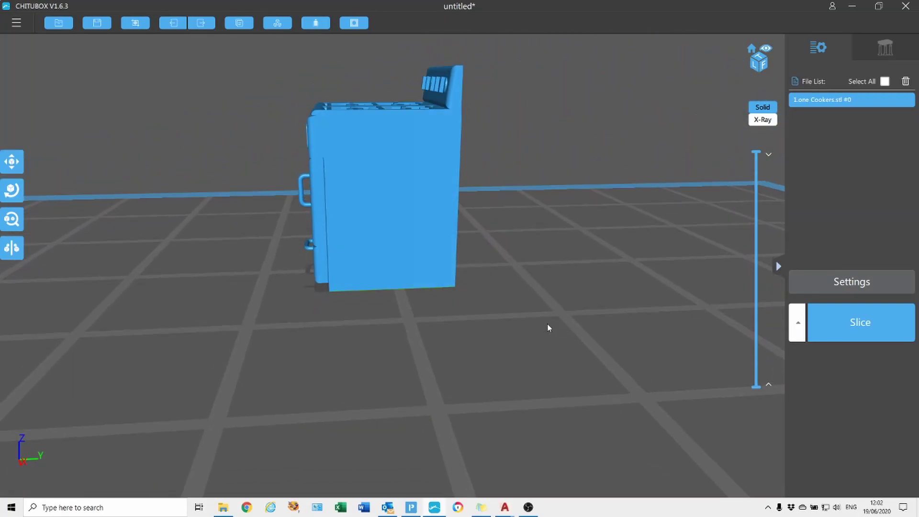
# Step: Tilt the cooker 35° about X and 34° about Y with the Rotate tool
pyautogui.click(12, 189)
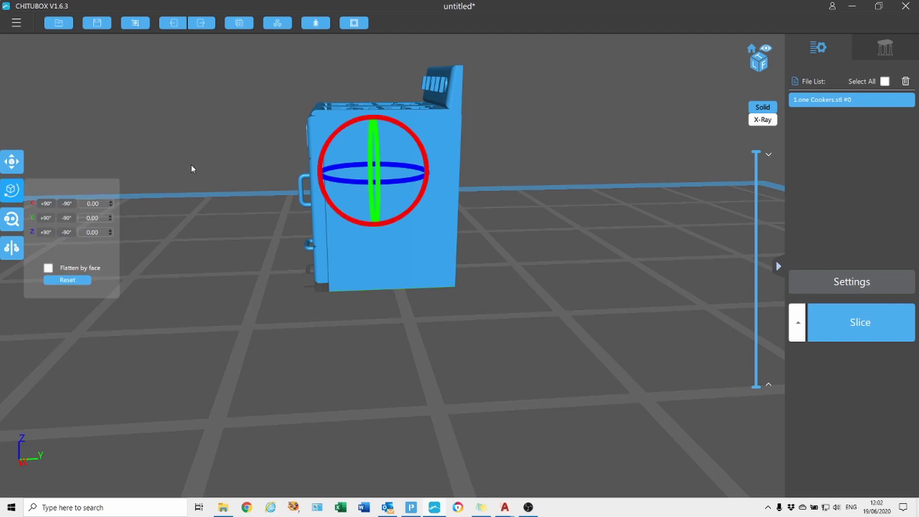
pyautogui.moveTo(416, 138); pyautogui.dragTo(422, 151)
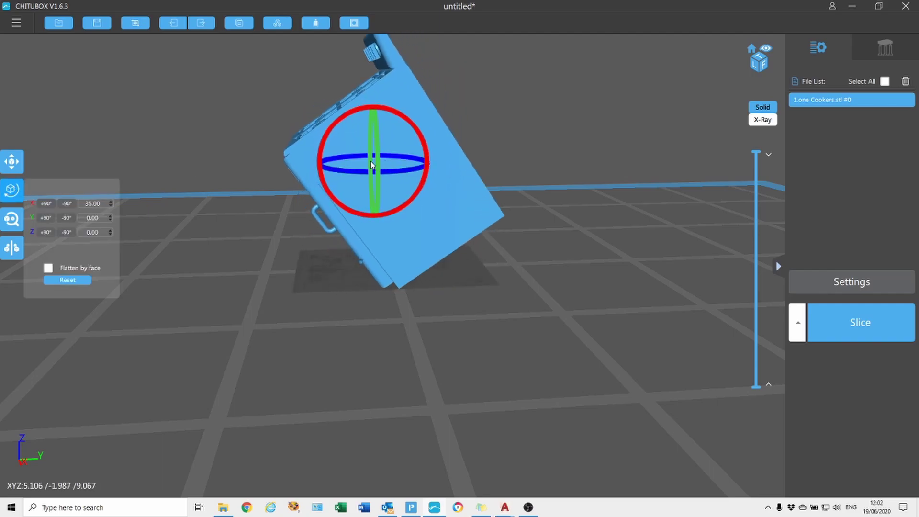
pyautogui.moveTo(372, 164); pyautogui.dragTo(372, 178)
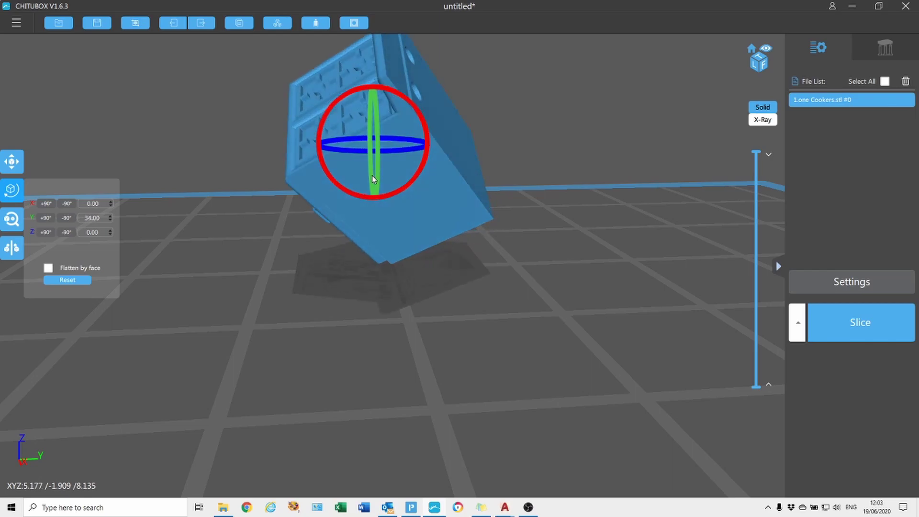
pyautogui.press('Escape')
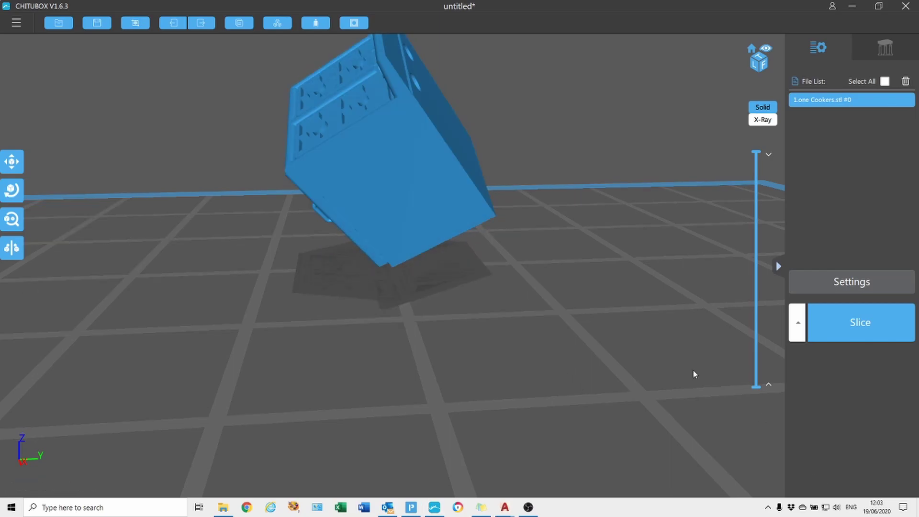
pyautogui.moveTo(538, 308); pyautogui.dragTo(599, 302)
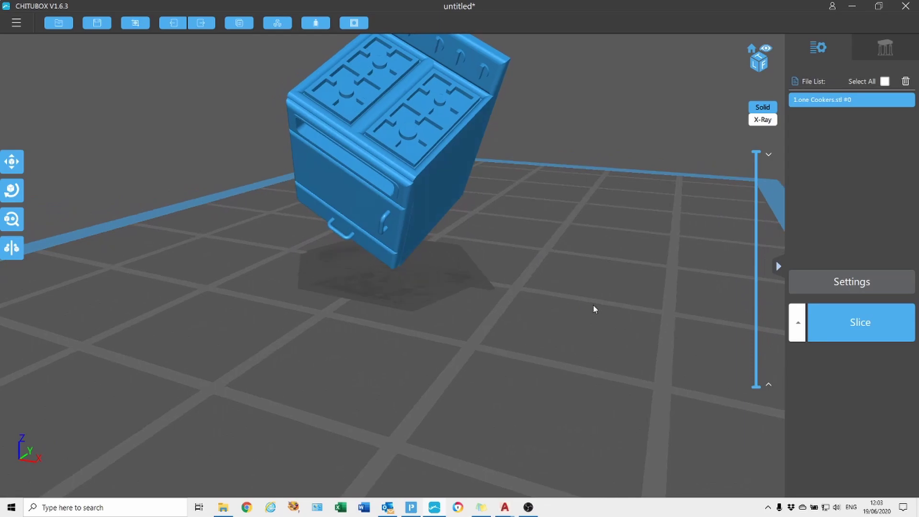
pyautogui.moveTo(599, 301)
pyautogui.mouseDown()
pyautogui.moveTo(610, 310)
pyautogui.moveTo(649, 224)
pyautogui.moveTo(654, 267)
pyautogui.mouseUp()
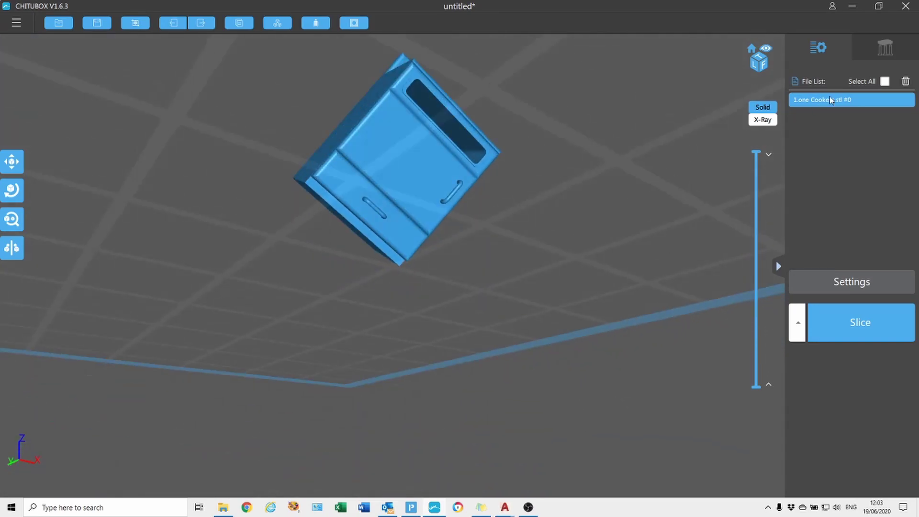
# Step: Place three heavy supports at the cooker's lowest corner and along its edge
pyautogui.click(888, 47)
pyautogui.moveTo(441, 220)
pyautogui.mouseDown()
pyautogui.moveTo(500, 213)
pyautogui.moveTo(510, 245)
pyautogui.mouseUp()
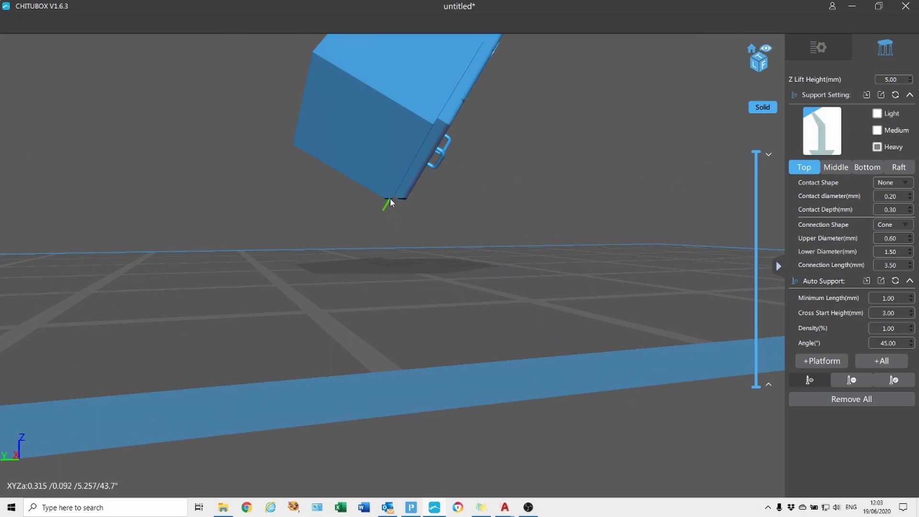
pyautogui.scroll(2, 384, 196)
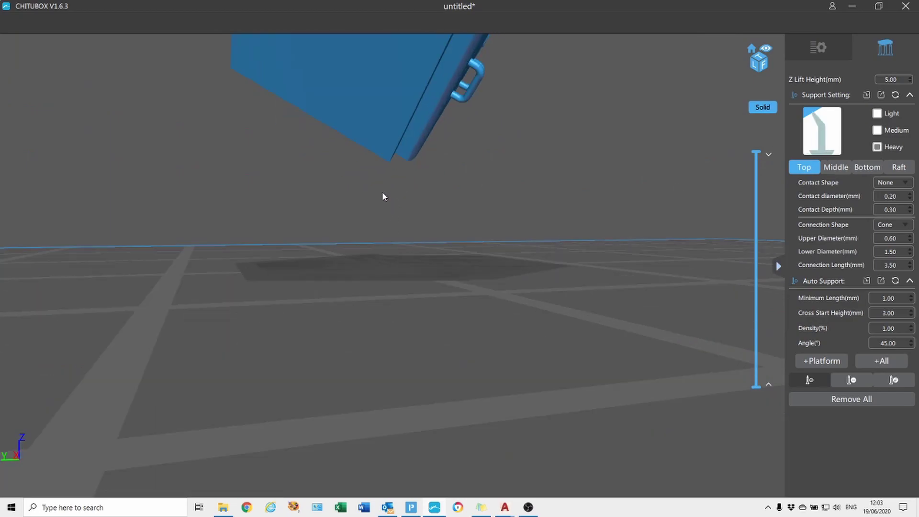
pyautogui.click(387, 155)
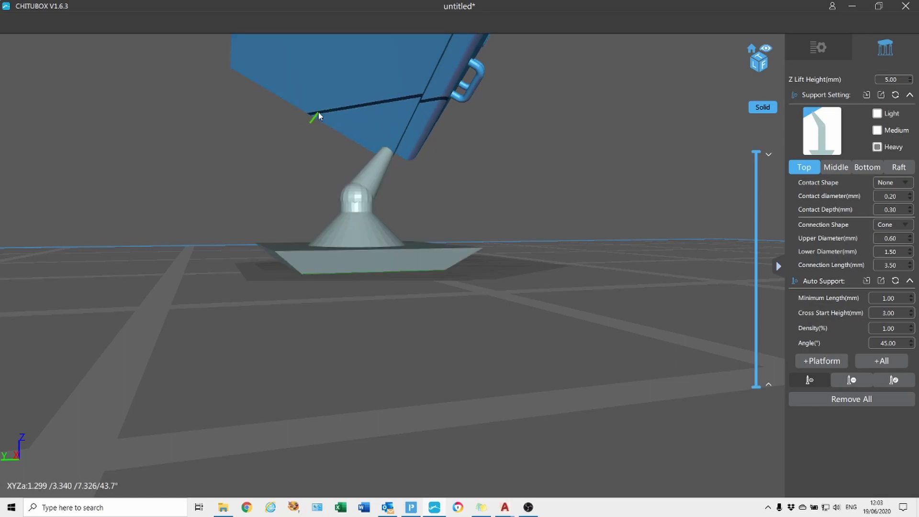
pyautogui.click(318, 112)
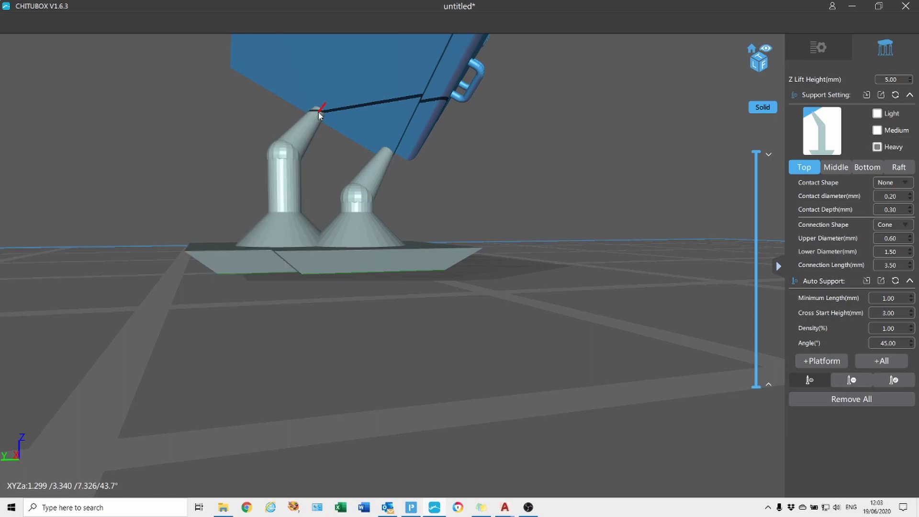
pyautogui.click(414, 92)
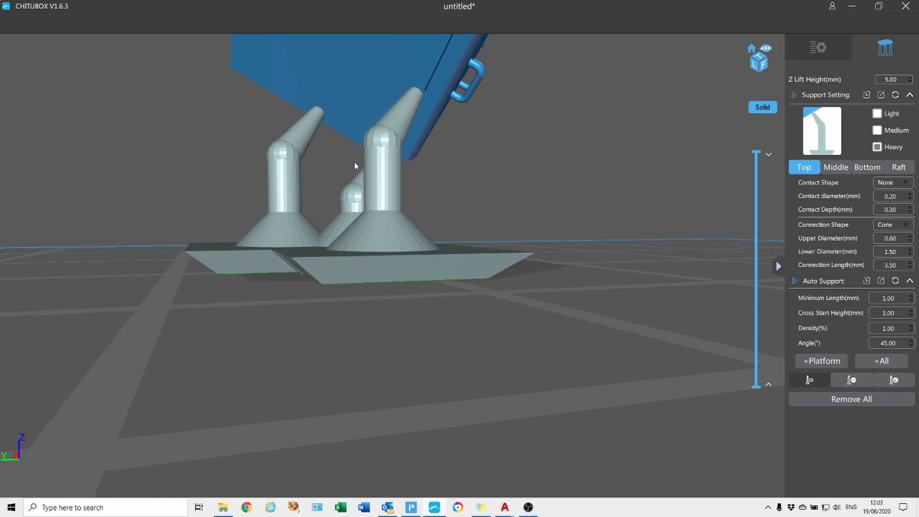
pyautogui.scroll(-2, 355, 165)
pyautogui.scroll(-1, 357, 172)
pyautogui.scroll(-1, 356, 175)
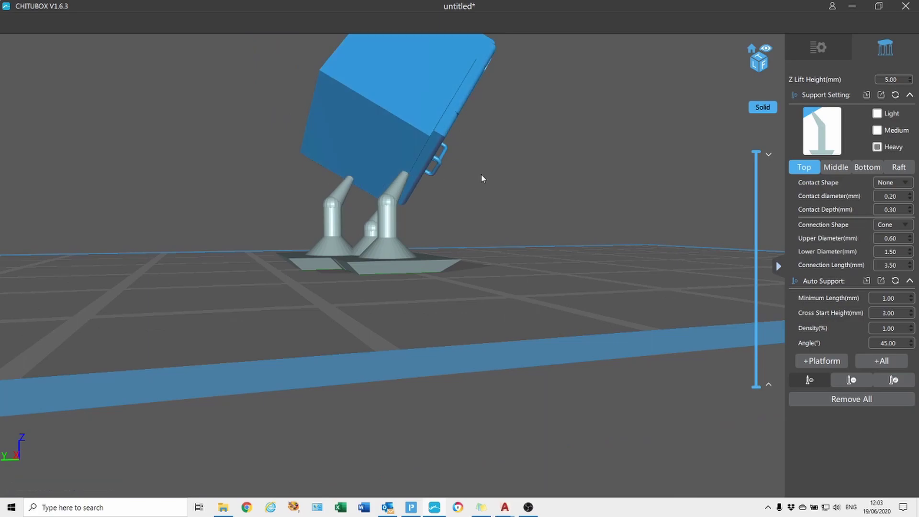
pyautogui.moveTo(481, 177); pyautogui.dragTo(485, 194)
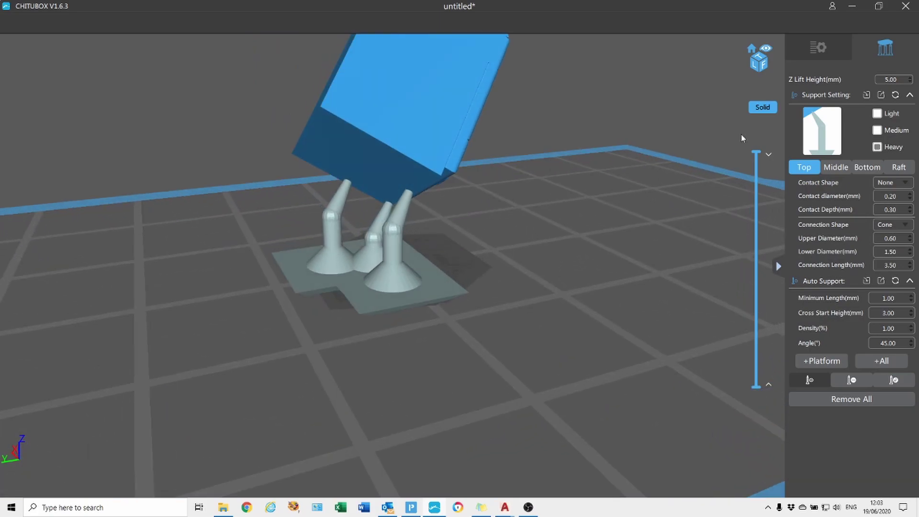
# Step: Add three medium supports under the cooker's lower edge beside the heavy ones
pyautogui.click(370, 170)
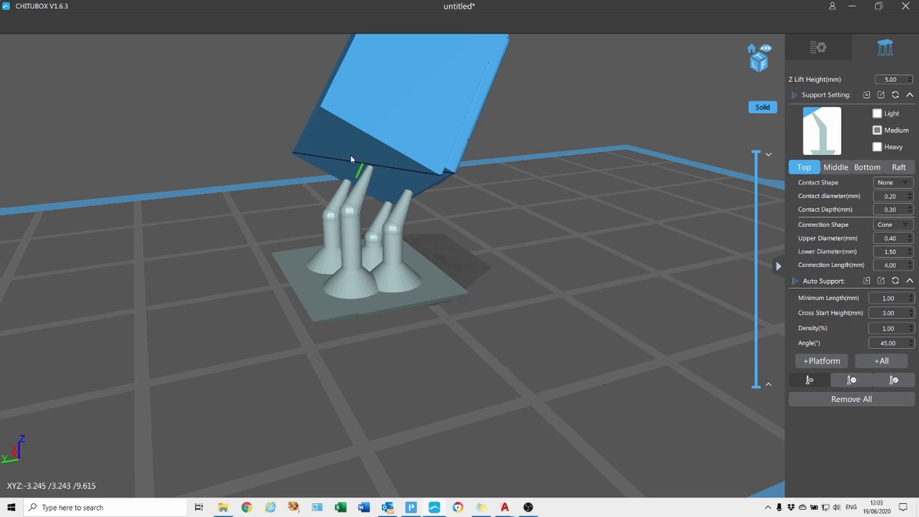
pyautogui.click(310, 143)
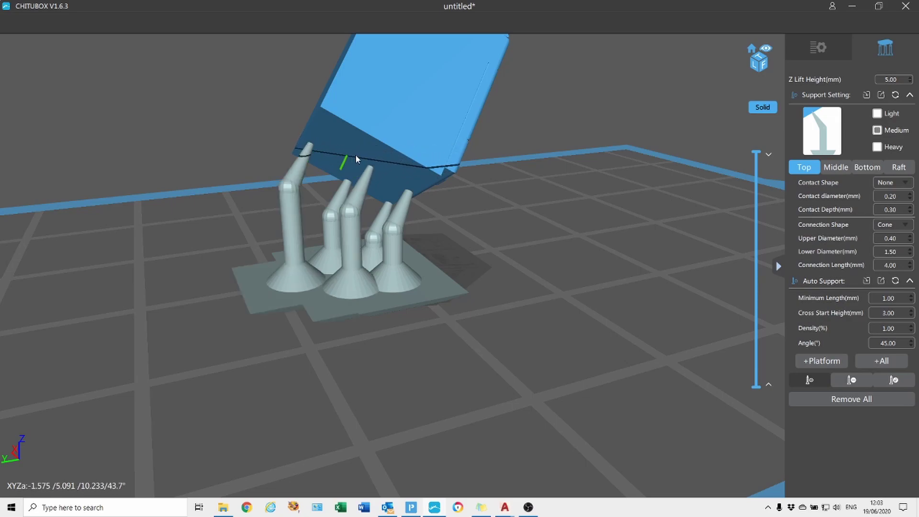
pyautogui.click(366, 151)
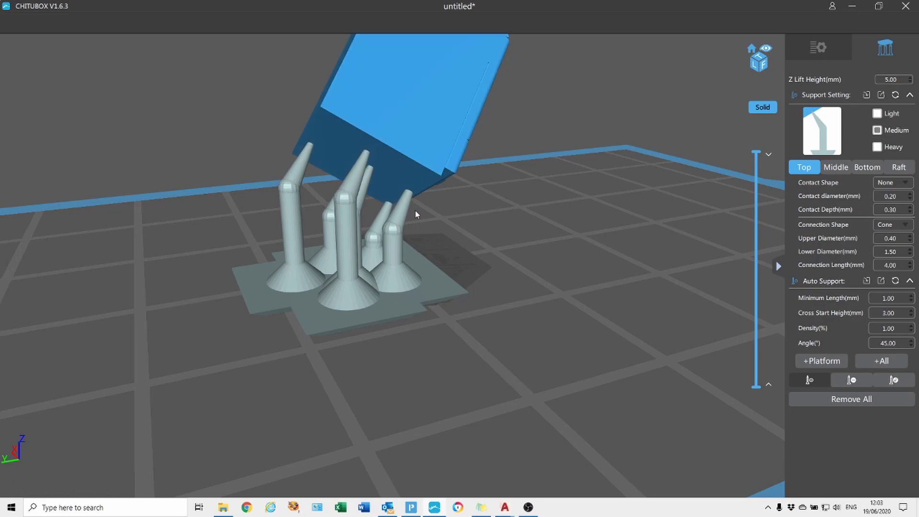
pyautogui.moveTo(432, 227); pyautogui.dragTo(390, 226)
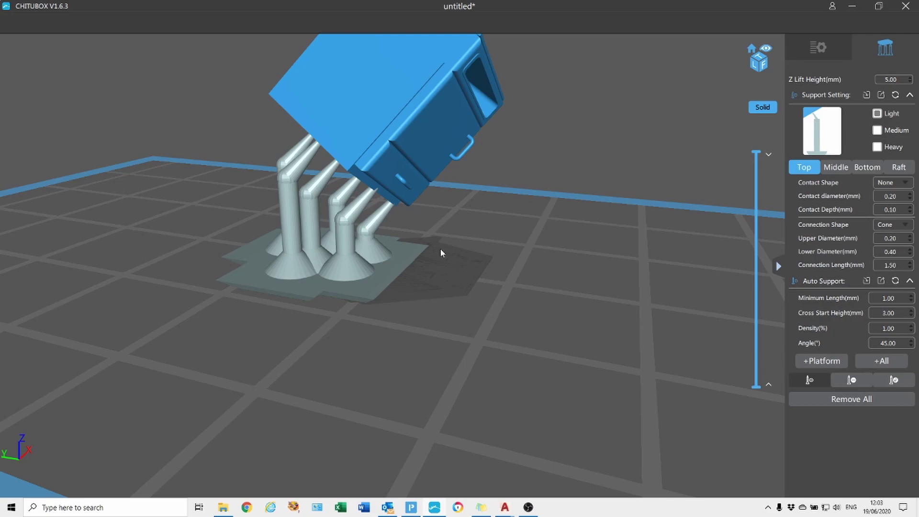
# Step: Add light supports under the cooker's underside, door handle and lower edge
pyautogui.moveTo(467, 189)
pyautogui.mouseDown()
pyautogui.moveTo(451, 130)
pyautogui.moveTo(443, 189)
pyautogui.mouseUp()
pyautogui.scroll(2, 447, 180)
pyautogui.scroll(2, 447, 176)
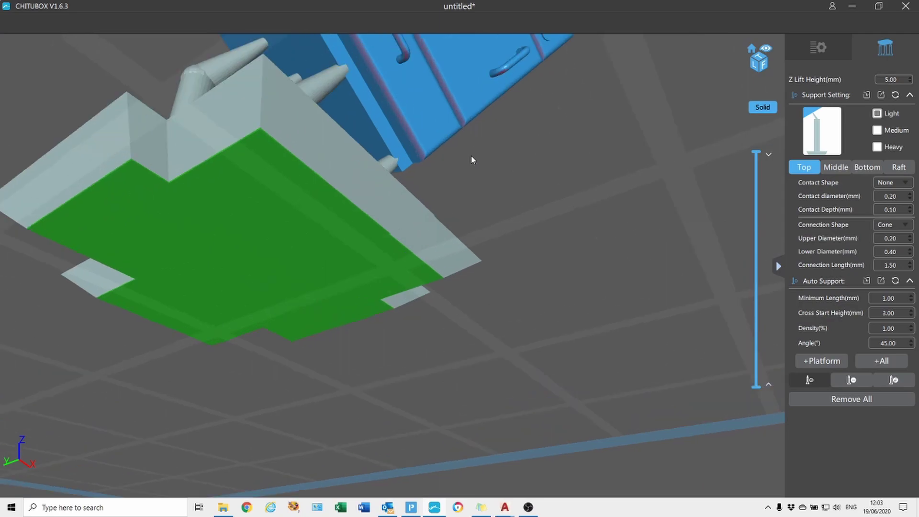
pyautogui.click(503, 75)
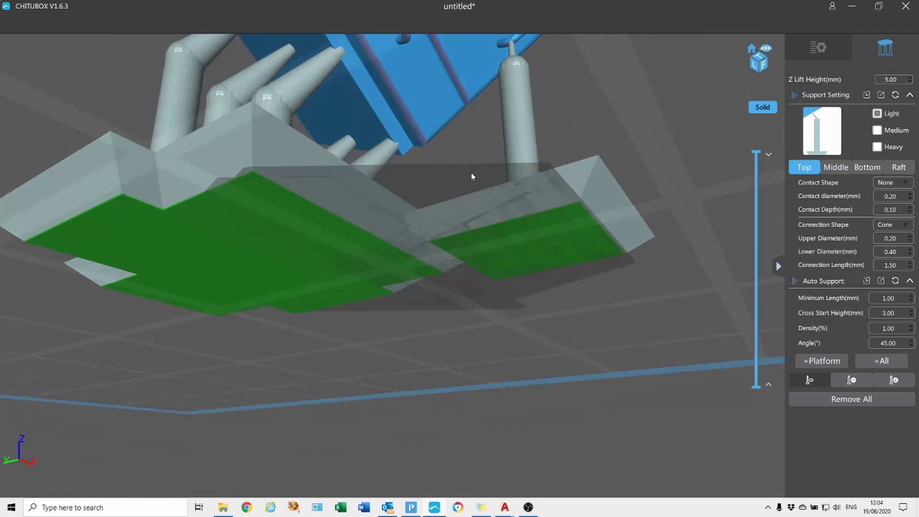
pyautogui.moveTo(471, 156)
pyautogui.mouseDown()
pyautogui.moveTo(469, 184)
pyautogui.moveTo(424, 205)
pyautogui.moveTo(427, 198)
pyautogui.mouseUp()
pyautogui.scroll(2, 427, 188)
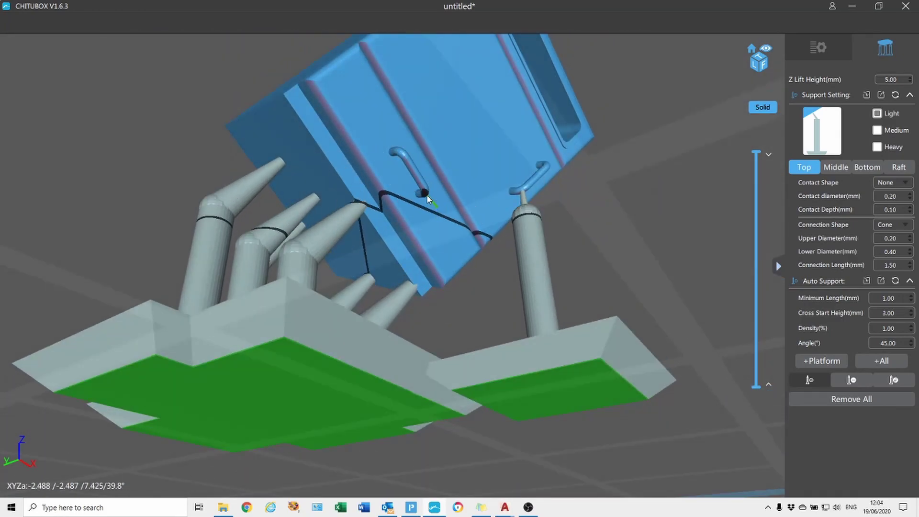
pyautogui.click(426, 194)
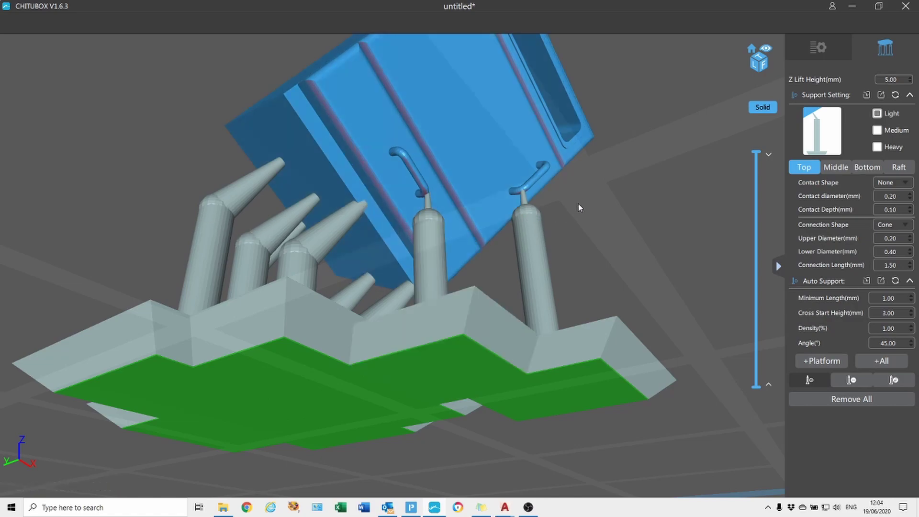
pyautogui.moveTo(578, 204); pyautogui.dragTo(465, 283)
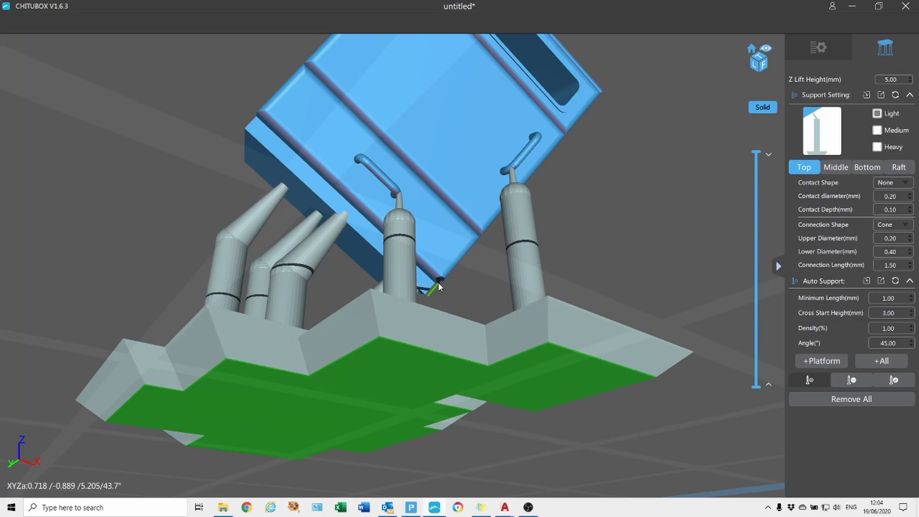
pyautogui.click(438, 283)
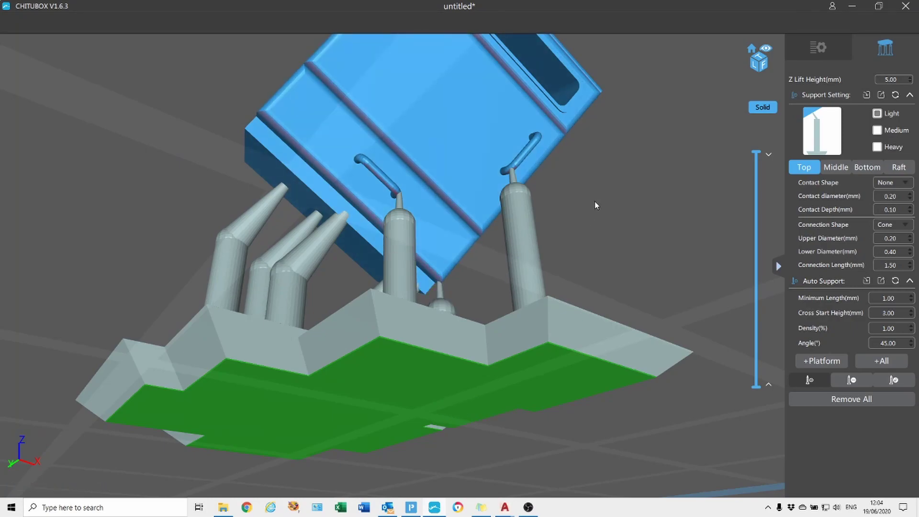
pyautogui.scroll(2, 595, 201)
pyautogui.scroll(2, 595, 202)
pyautogui.scroll(2, 592, 222)
pyautogui.scroll(2, 591, 228)
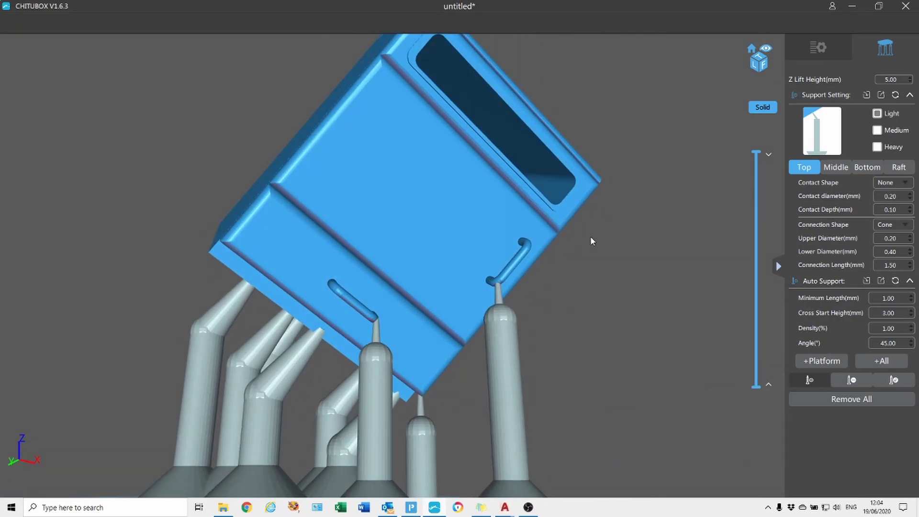
pyautogui.scroll(2, 590, 243)
pyautogui.scroll(2, 587, 253)
pyautogui.scroll(1, 585, 260)
pyautogui.scroll(-2, 347, 268)
pyautogui.scroll(-2, 347, 271)
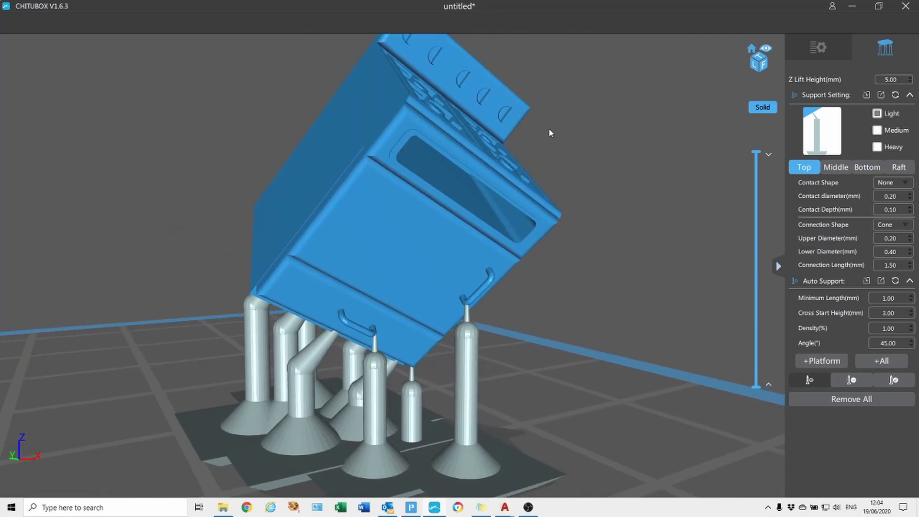
pyautogui.moveTo(549, 130); pyautogui.dragTo(542, 172)
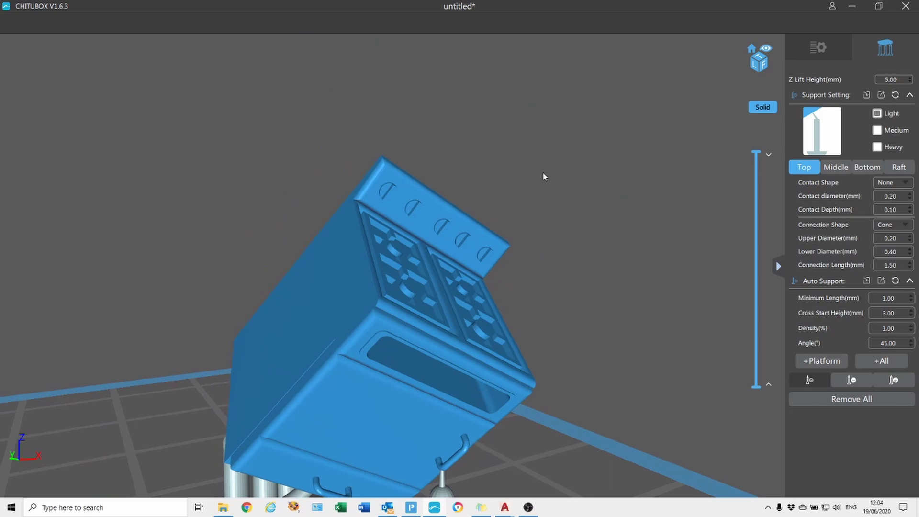
pyautogui.scroll(-3, 571, 154)
pyautogui.moveTo(609, 162)
pyautogui.mouseDown(button='right')
pyautogui.moveTo(488, 140)
pyautogui.moveTo(578, 125)
pyautogui.moveTo(582, 97)
pyautogui.moveTo(593, 115)
pyautogui.moveTo(633, 135)
pyautogui.moveTo(689, 141)
pyautogui.mouseUp(button='right')
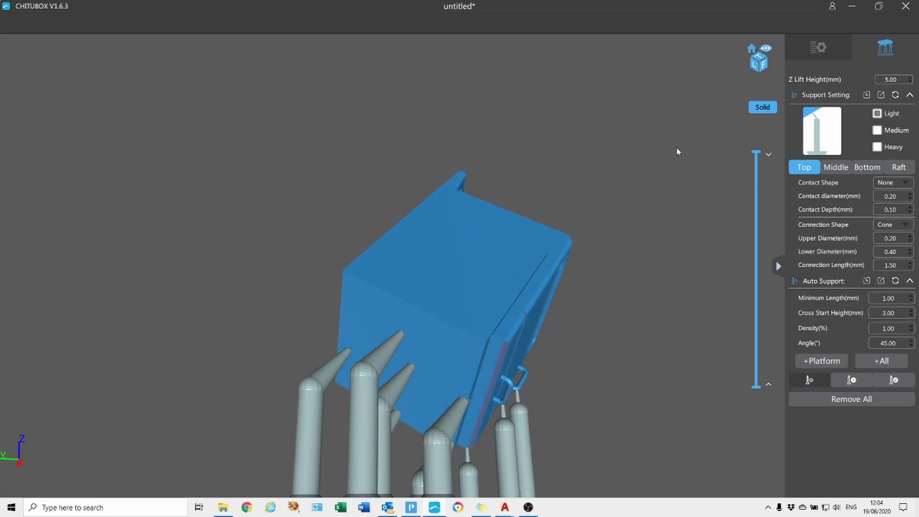
pyautogui.moveTo(644, 172); pyautogui.dragTo(446, 401, button='right')
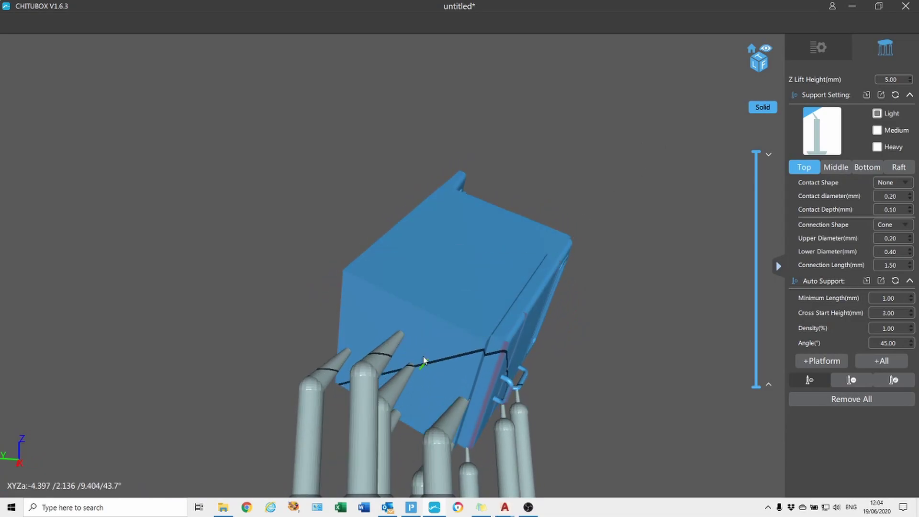
pyautogui.moveTo(261, 316)
pyautogui.mouseDown(button='right')
pyautogui.moveTo(296, 309)
pyautogui.moveTo(328, 332)
pyautogui.mouseUp(button='right')
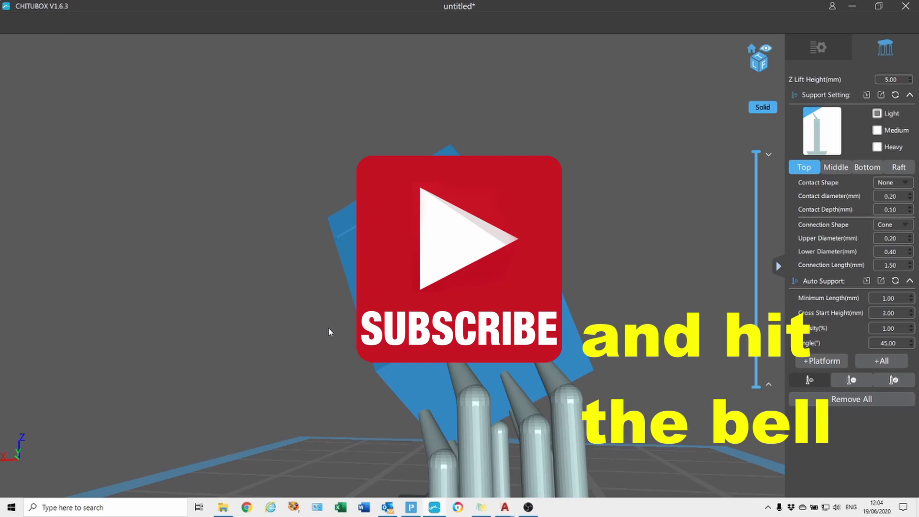
pyautogui.scroll(3, 328, 328)
pyautogui.scroll(3, 328, 352)
pyautogui.scroll(2, 337, 373)
pyautogui.moveTo(340, 376)
pyautogui.mouseDown(button='right')
pyautogui.moveTo(353, 379)
pyautogui.moveTo(385, 318)
pyautogui.moveTo(374, 268)
pyautogui.mouseUp(button='right')
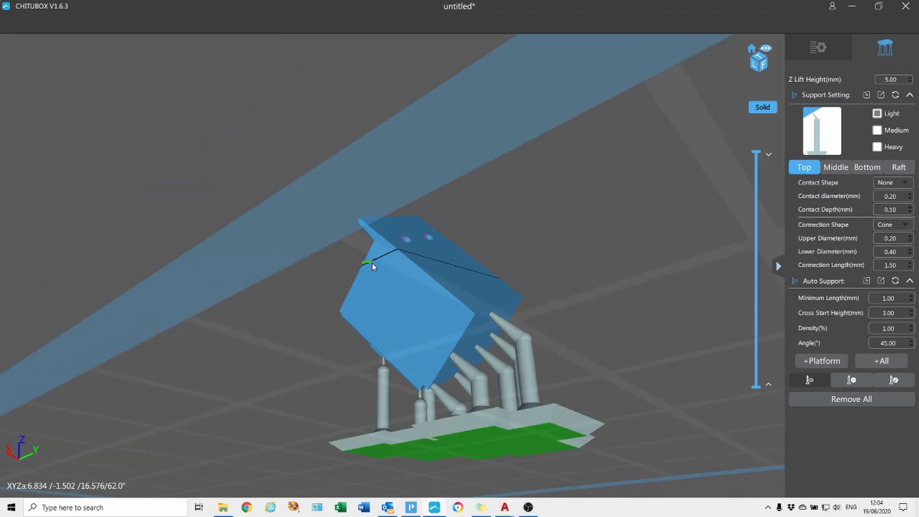